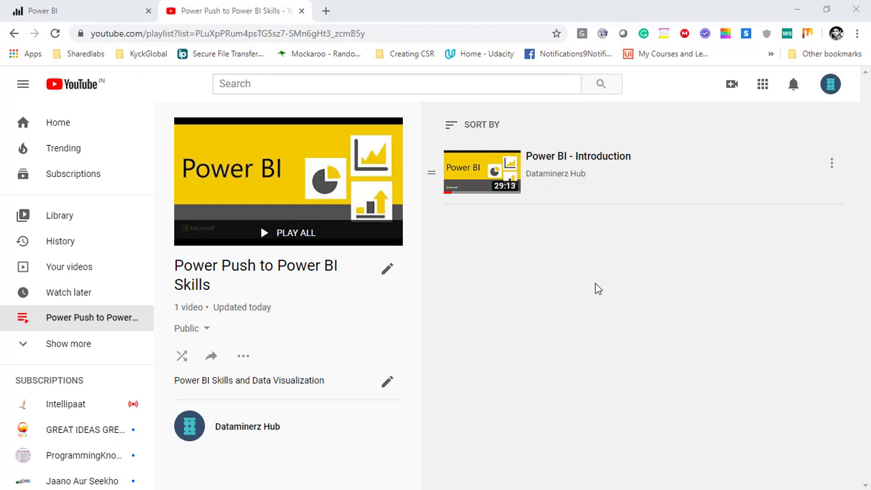
Switch to the Power BI tab showing My workspace with the Book1 dataset and report.
{"action": "left_click", "coordinate": [56, 11]}
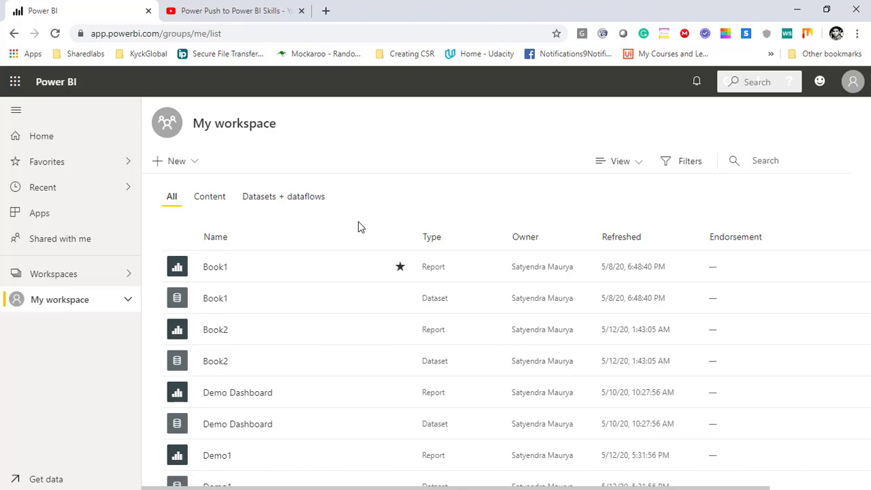
{"action": "mouse_move", "coordinate": [402, 300]}
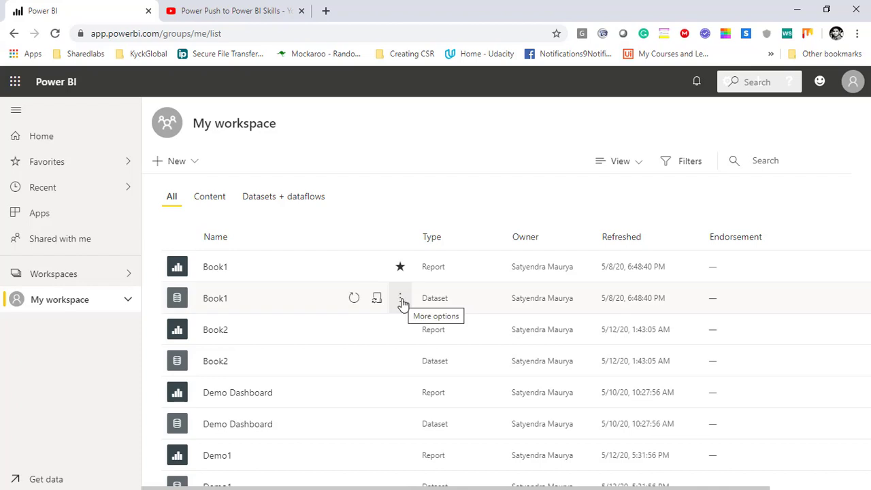
Run Get quick insights on the Book1 dataset.
{"action": "left_click", "coordinate": [401, 301]}
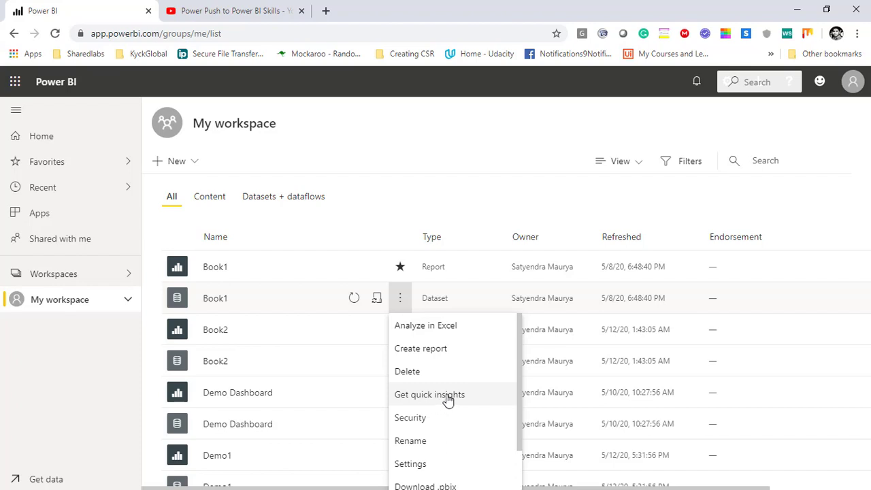
{"action": "left_click", "coordinate": [448, 400]}
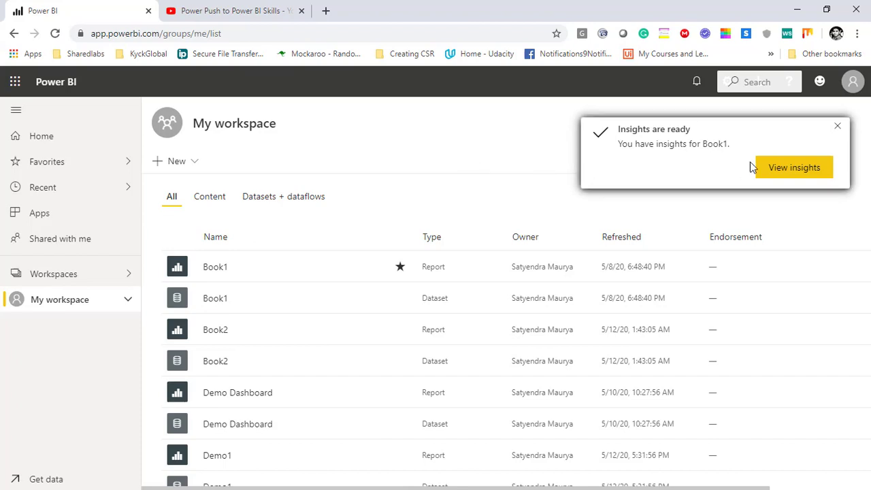
Open Book1's finished insights and scroll through every generated chart, then back up.
{"action": "left_click", "coordinate": [783, 170]}
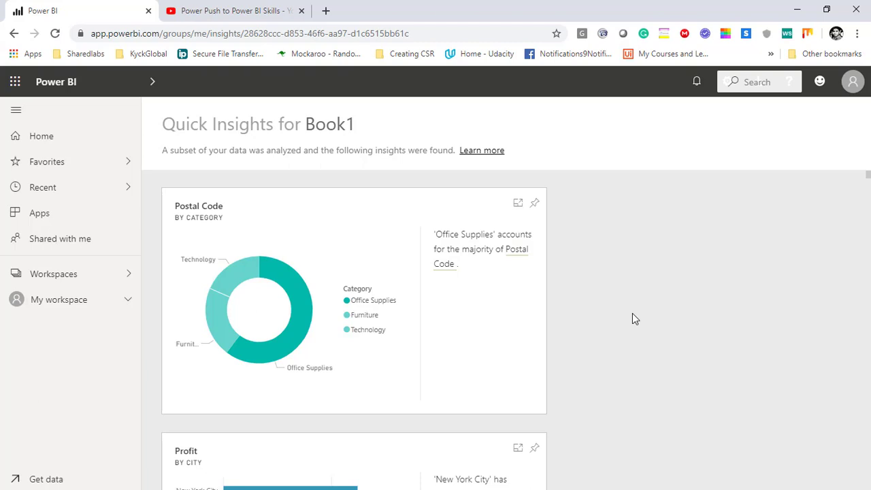
{"action": "scroll", "coordinate": [632, 313], "scroll_direction": "down", "scroll_amount": 2}
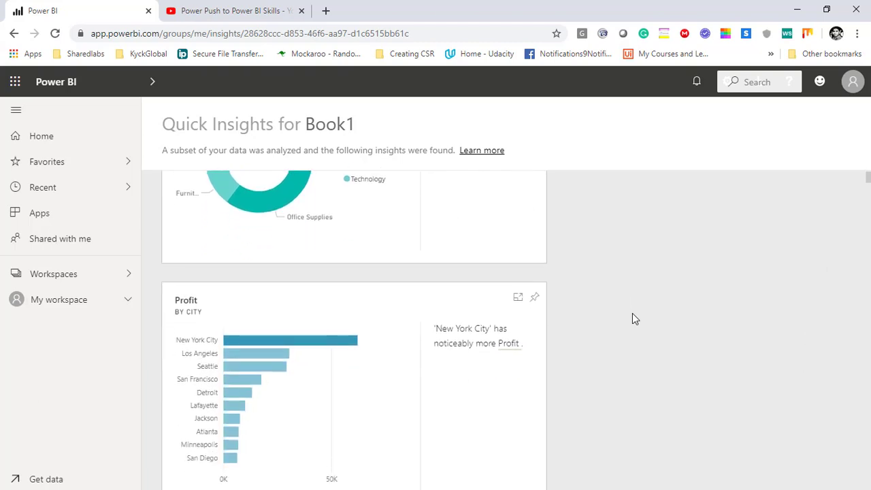
{"action": "scroll", "coordinate": [632, 318], "scroll_direction": "down", "scroll_amount": 1}
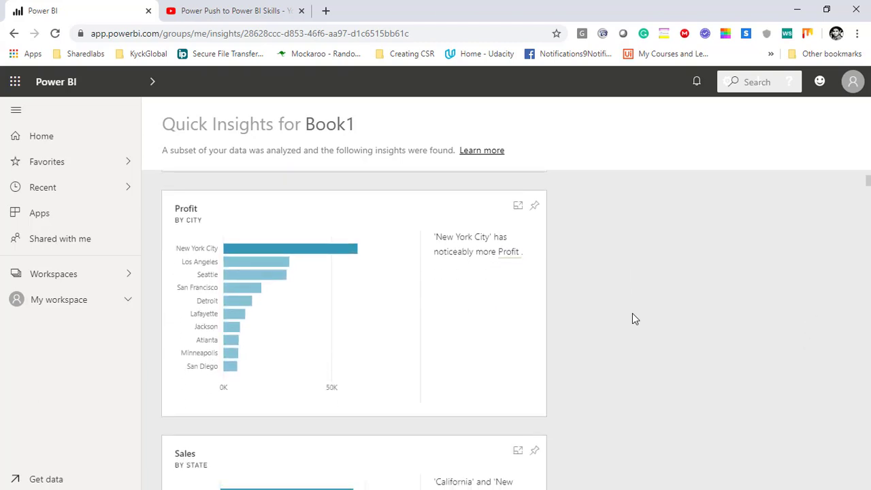
{"action": "scroll", "coordinate": [632, 314], "scroll_direction": "down", "scroll_amount": 3}
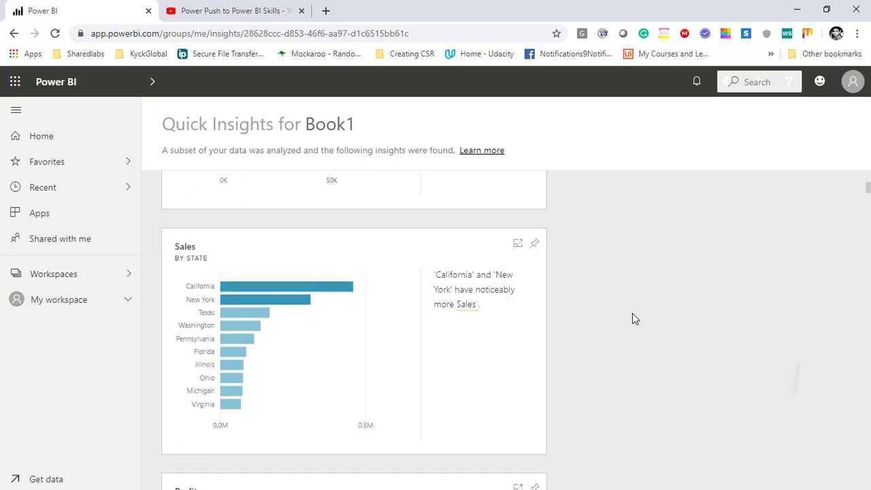
{"action": "scroll", "coordinate": [632, 319], "scroll_direction": "down", "scroll_amount": 4}
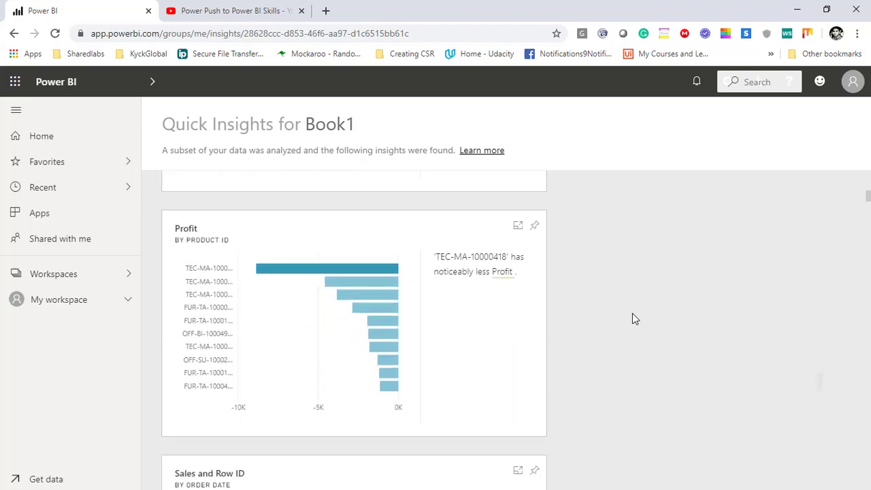
{"action": "scroll", "coordinate": [632, 318], "scroll_direction": "down", "scroll_amount": 4}
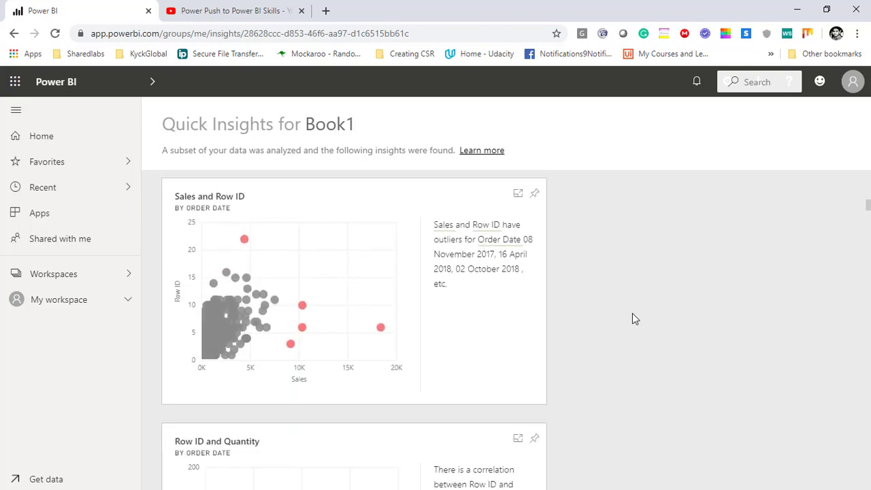
{"action": "scroll", "coordinate": [633, 314], "scroll_direction": "down", "scroll_amount": 3}
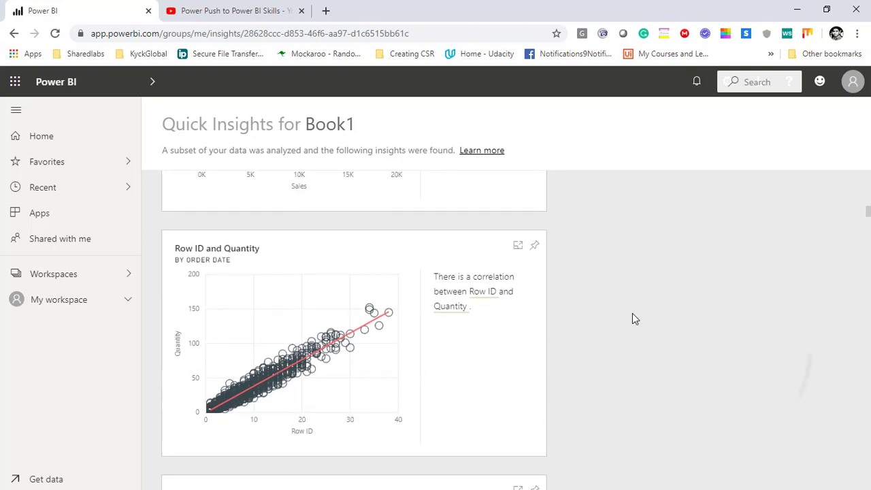
{"action": "scroll", "coordinate": [632, 319], "scroll_direction": "down", "scroll_amount": 5}
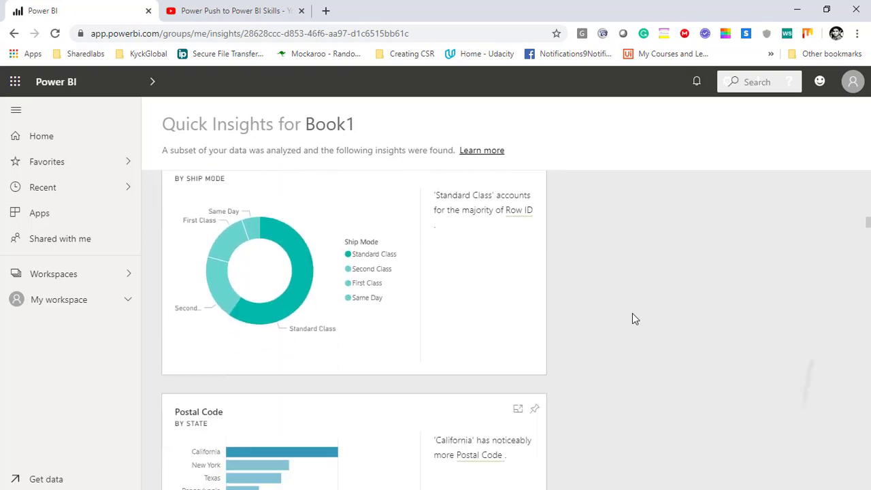
{"action": "scroll", "coordinate": [632, 317], "scroll_direction": "down", "scroll_amount": 3}
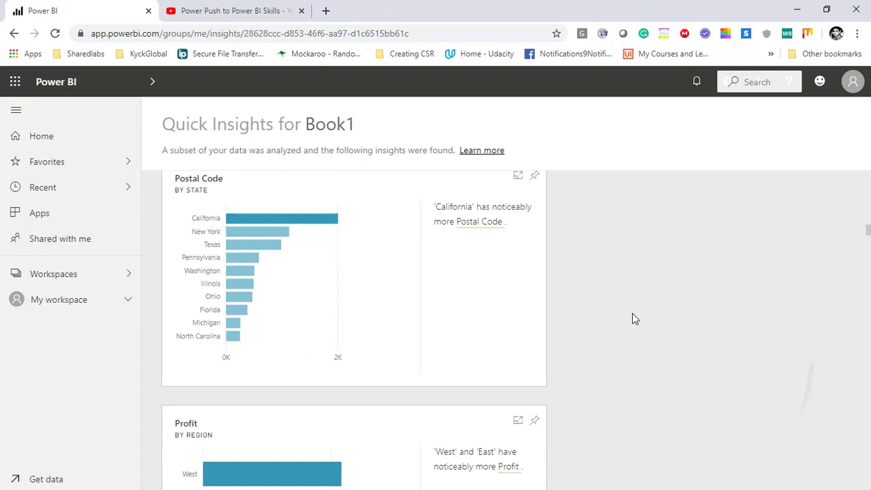
{"action": "scroll", "coordinate": [632, 319], "scroll_direction": "down", "scroll_amount": 4}
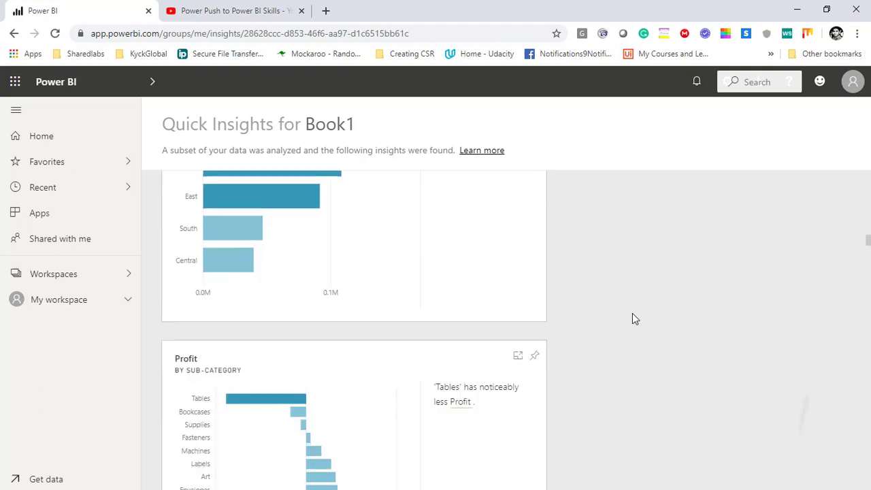
{"action": "scroll", "coordinate": [632, 318], "scroll_direction": "down", "scroll_amount": 3}
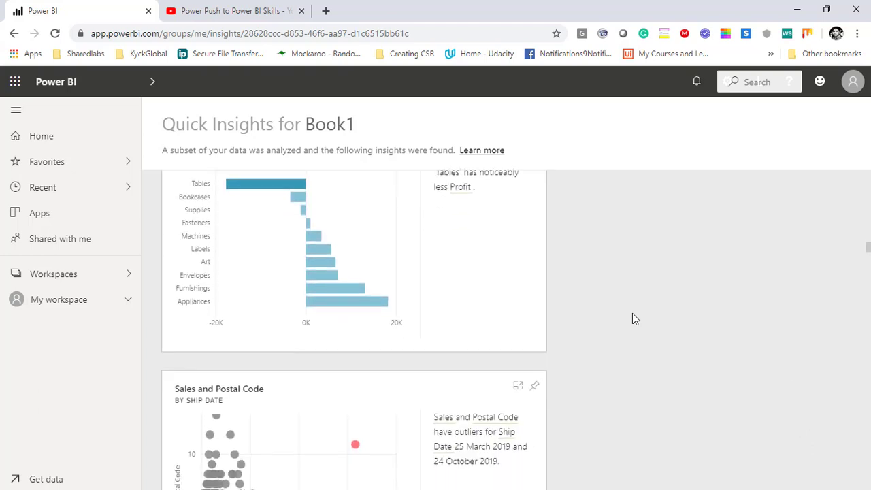
{"action": "scroll", "coordinate": [632, 319], "scroll_direction": "down", "scroll_amount": 2}
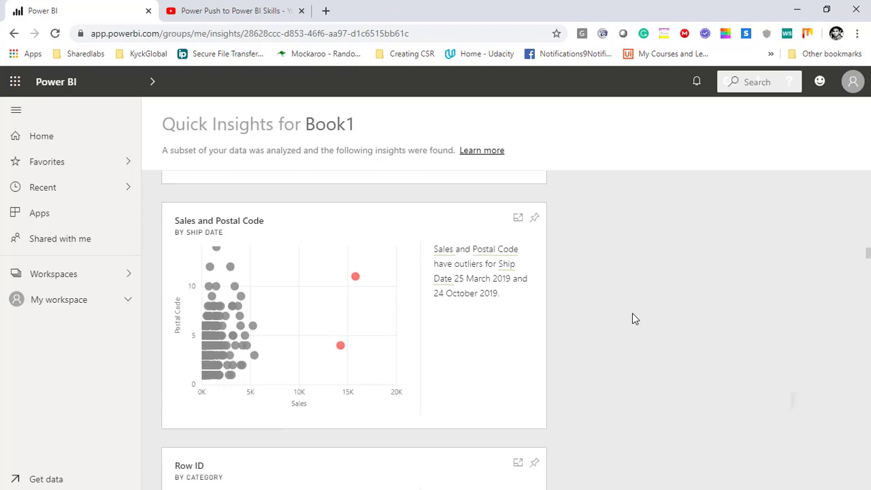
{"action": "scroll", "coordinate": [632, 318], "scroll_direction": "down", "scroll_amount": 2}
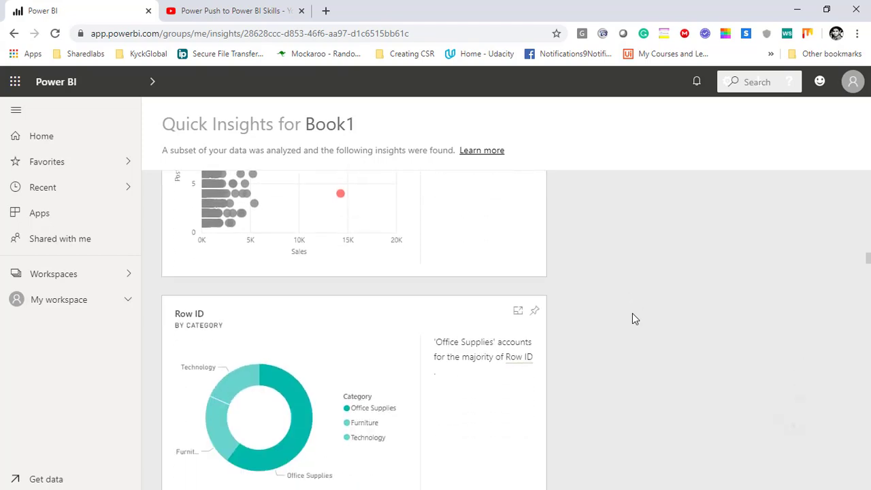
{"action": "scroll", "coordinate": [632, 318], "scroll_direction": "down", "scroll_amount": 10}
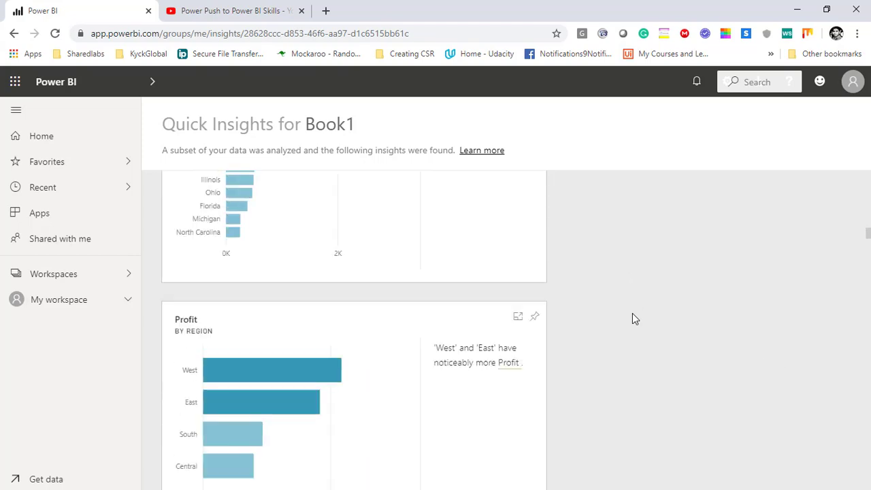
{"action": "scroll", "coordinate": [632, 319], "scroll_direction": "up", "scroll_amount": 12}
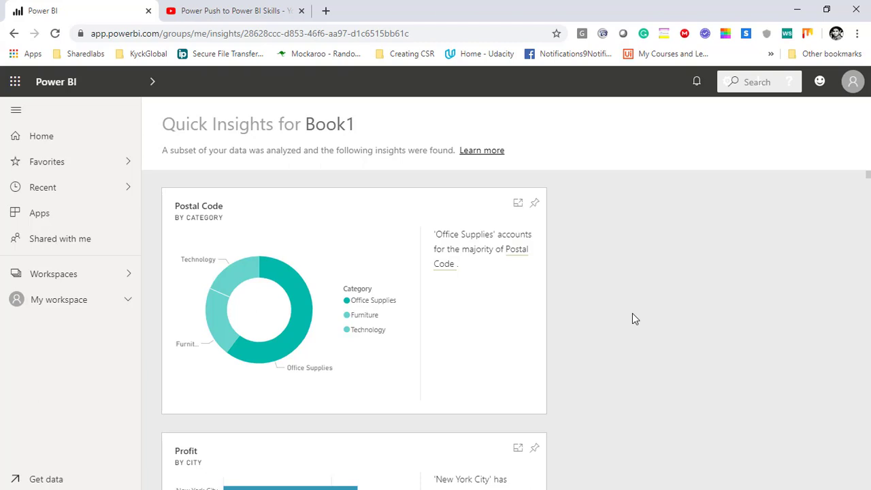
Pin the Postal Code by Category donut chart to a new dashboard named 'New Dashboard'.
{"action": "left_click", "coordinate": [535, 204]}
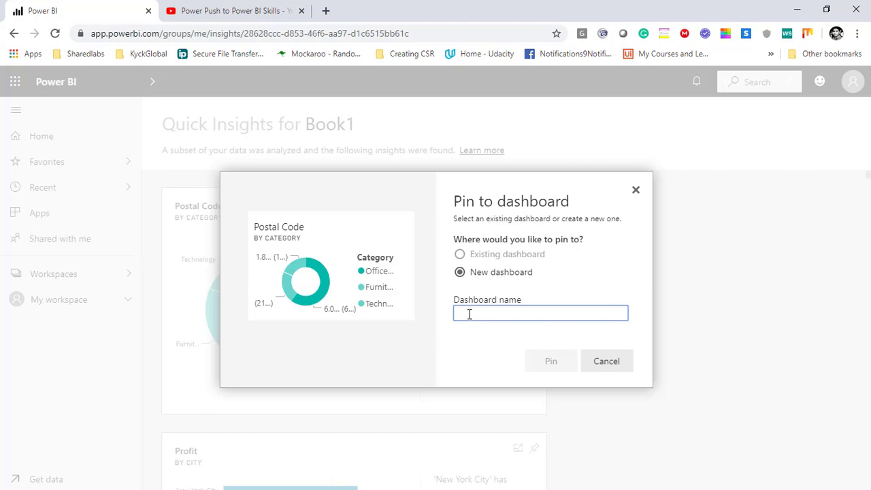
{"action": "type", "text": "New Dashboard"}
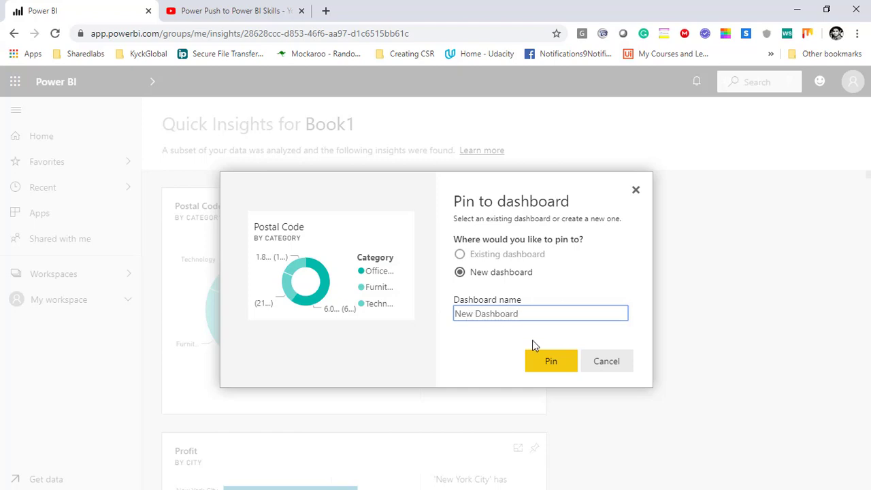
{"action": "left_click", "coordinate": [556, 364]}
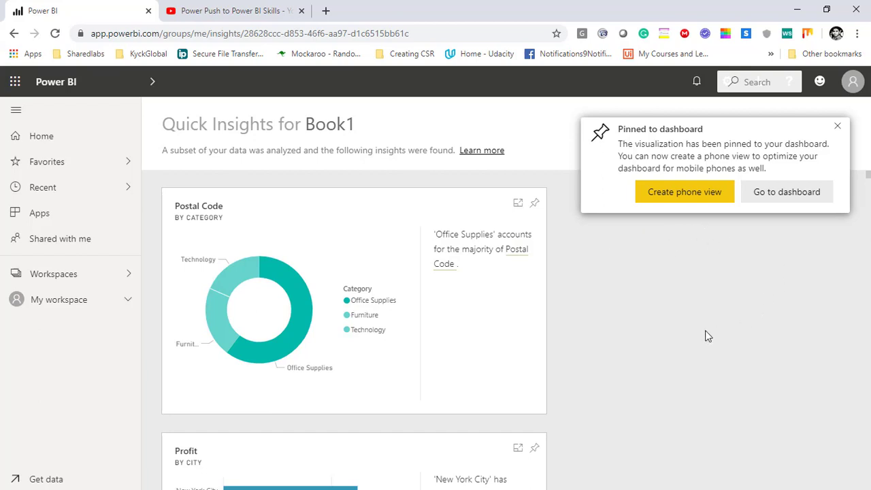
Pin the Sales and Row ID scatter chart and the Profit by Region chart to New Dashboard.
{"action": "scroll", "coordinate": [705, 332], "scroll_direction": "down", "scroll_amount": 3}
{"action": "scroll", "coordinate": [706, 335], "scroll_direction": "down", "scroll_amount": 10}
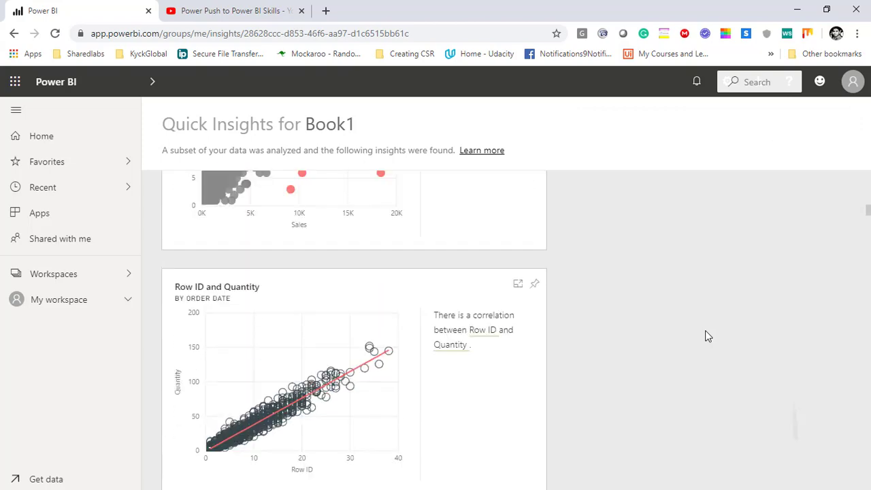
{"action": "scroll", "coordinate": [706, 335], "scroll_direction": "up", "scroll_amount": 3}
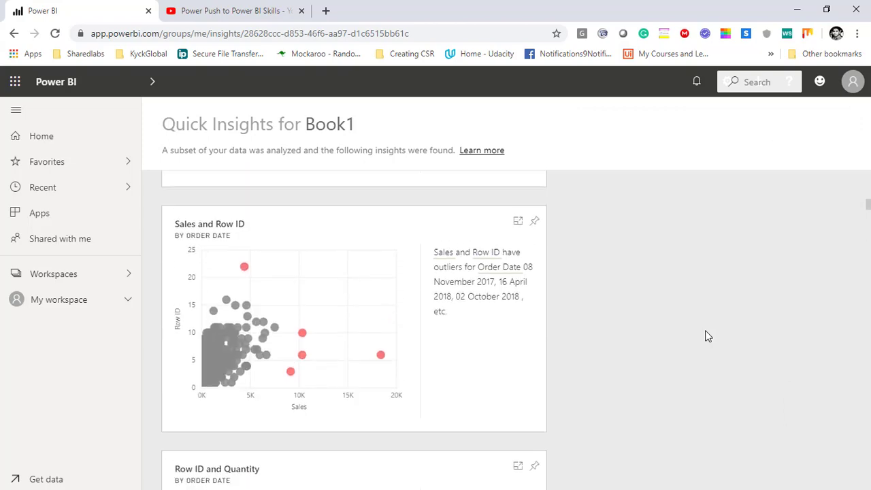
{"action": "left_click", "coordinate": [536, 226]}
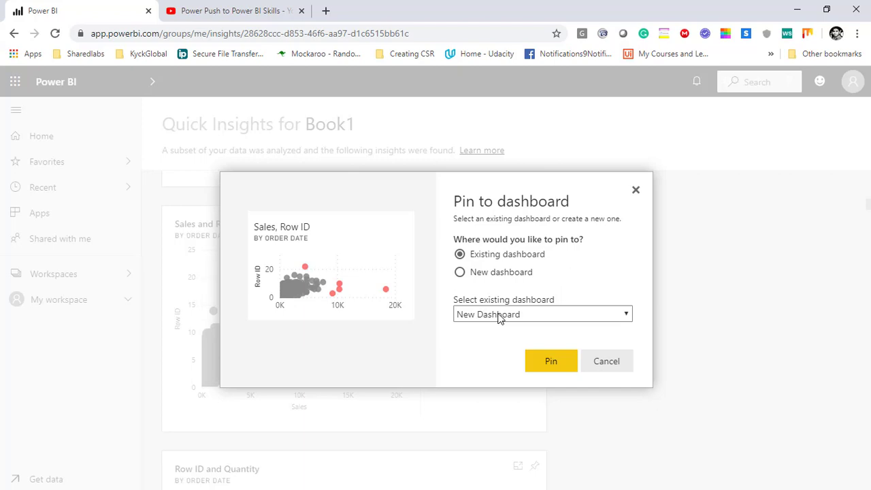
{"action": "left_click", "coordinate": [547, 364]}
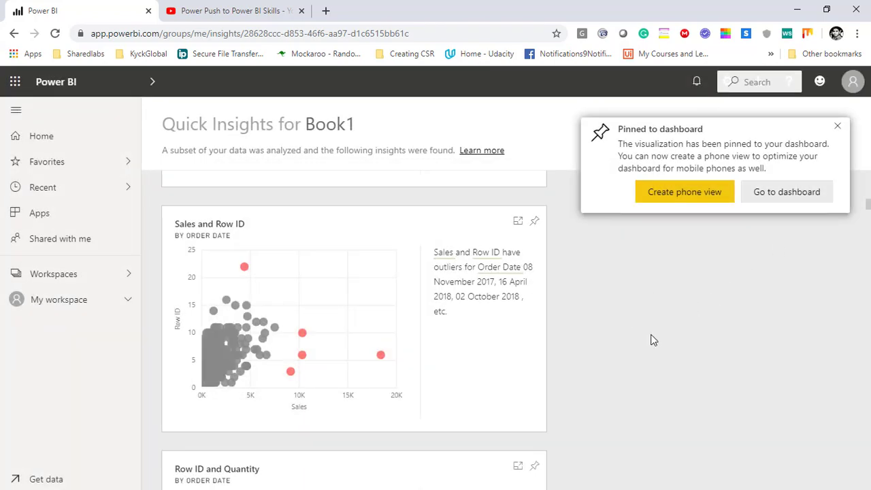
{"action": "scroll", "coordinate": [650, 335], "scroll_direction": "down", "scroll_amount": 6}
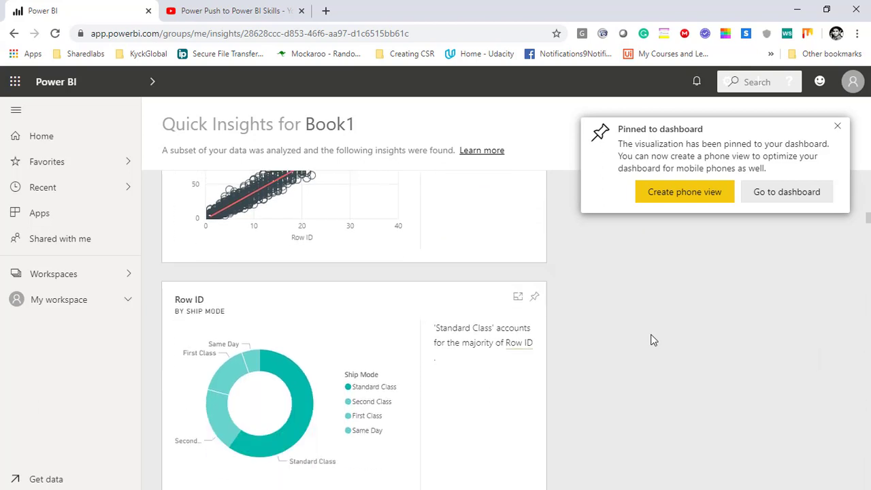
{"action": "scroll", "coordinate": [650, 335], "scroll_direction": "down", "scroll_amount": 3}
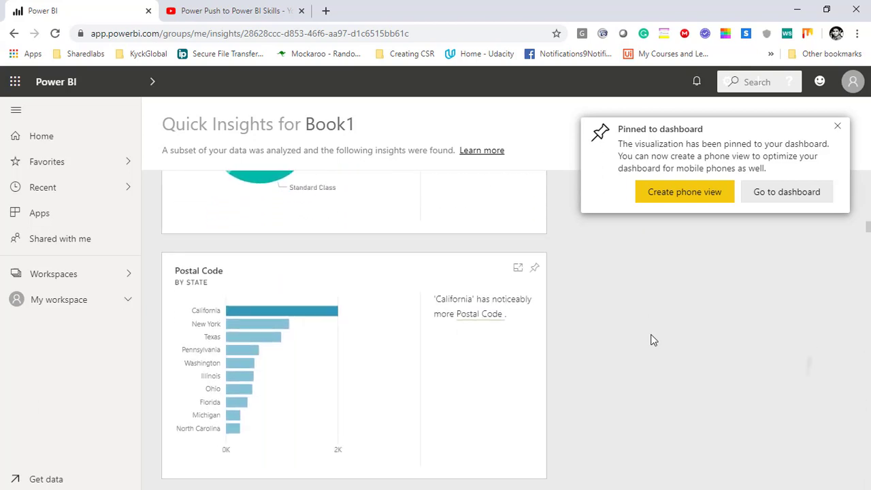
{"action": "scroll", "coordinate": [651, 341], "scroll_direction": "down", "scroll_amount": 4}
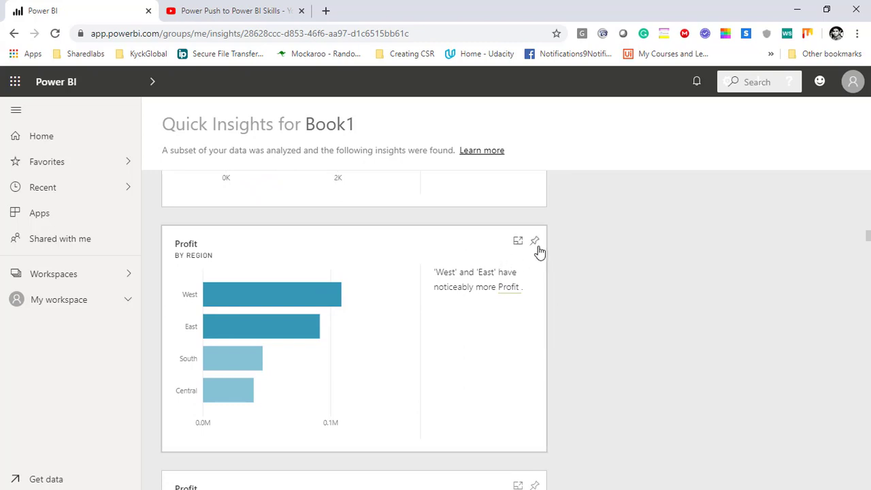
{"action": "left_click", "coordinate": [535, 244]}
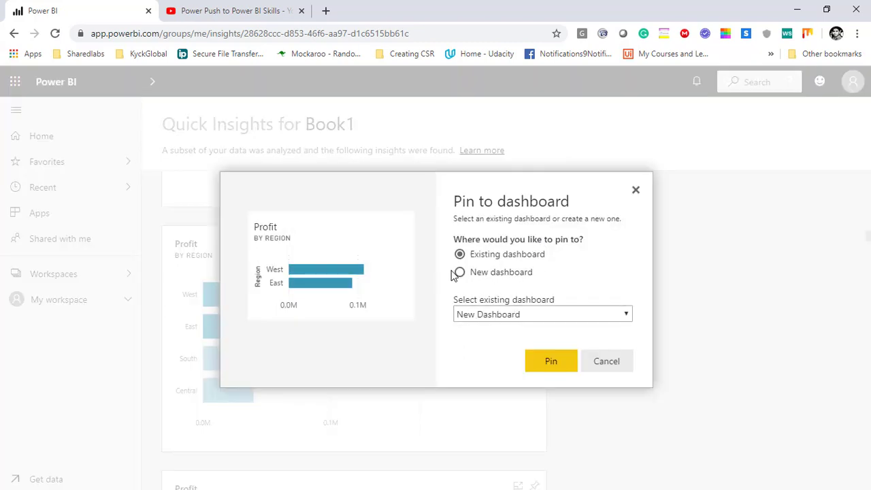
{"action": "left_click", "coordinate": [548, 364]}
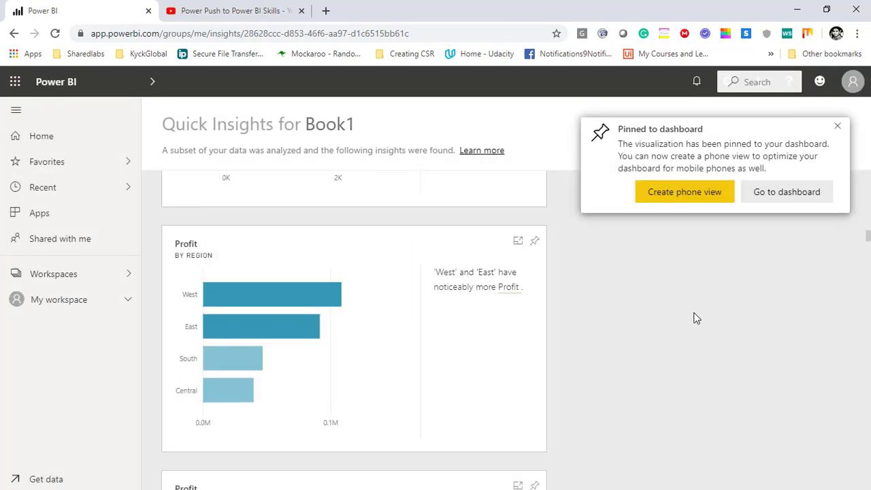
Pin the Sales by City bar chart to New Dashboard and open that dashboard.
{"action": "scroll", "coordinate": [695, 318], "scroll_direction": "down", "scroll_amount": 4}
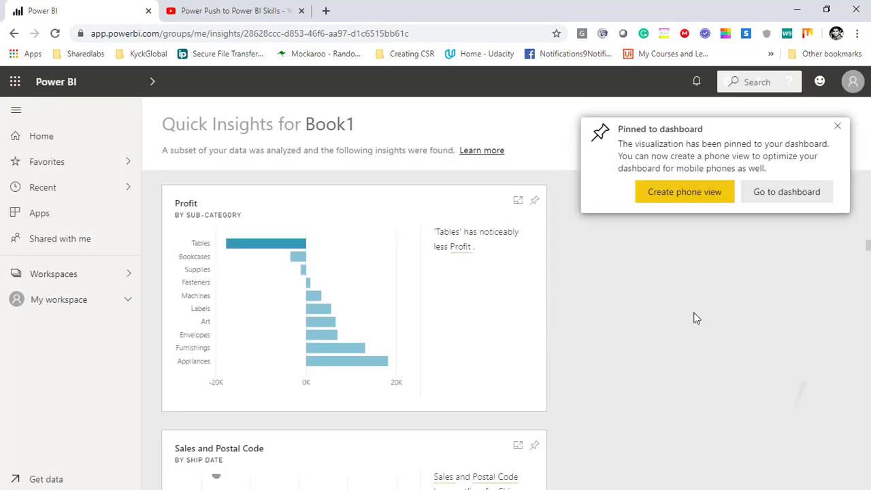
{"action": "scroll", "coordinate": [695, 317], "scroll_direction": "down", "scroll_amount": 5}
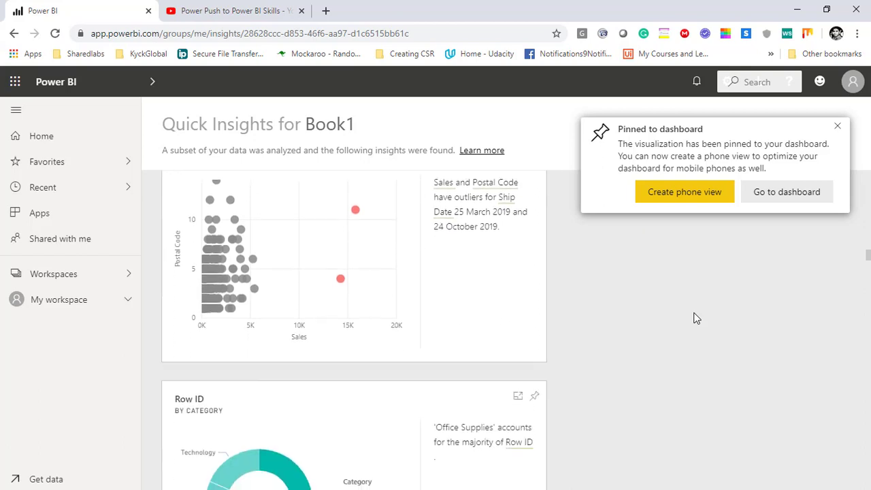
{"action": "scroll", "coordinate": [695, 318], "scroll_direction": "down", "scroll_amount": 5}
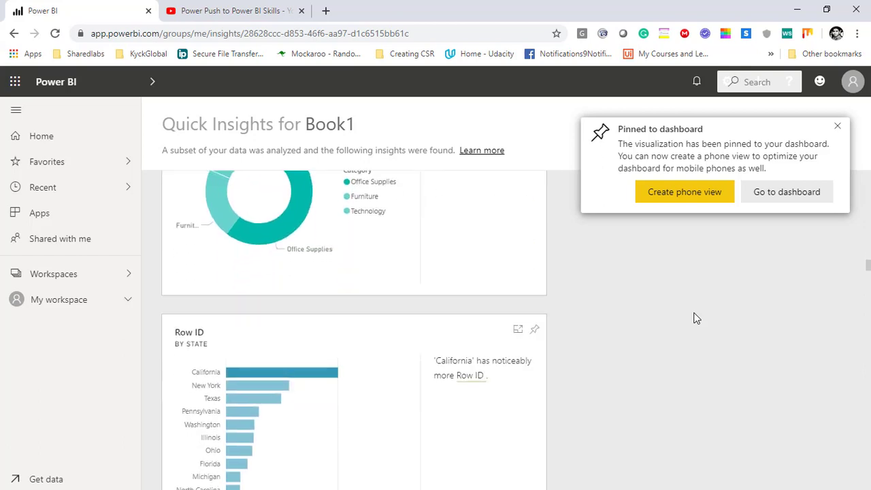
{"action": "scroll", "coordinate": [697, 318], "scroll_direction": "down", "scroll_amount": 6}
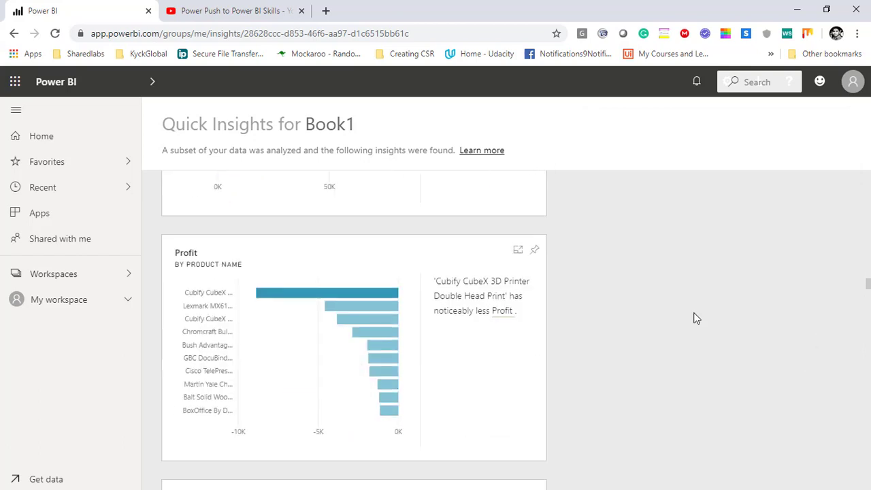
{"action": "scroll", "coordinate": [696, 317], "scroll_direction": "down", "scroll_amount": 5}
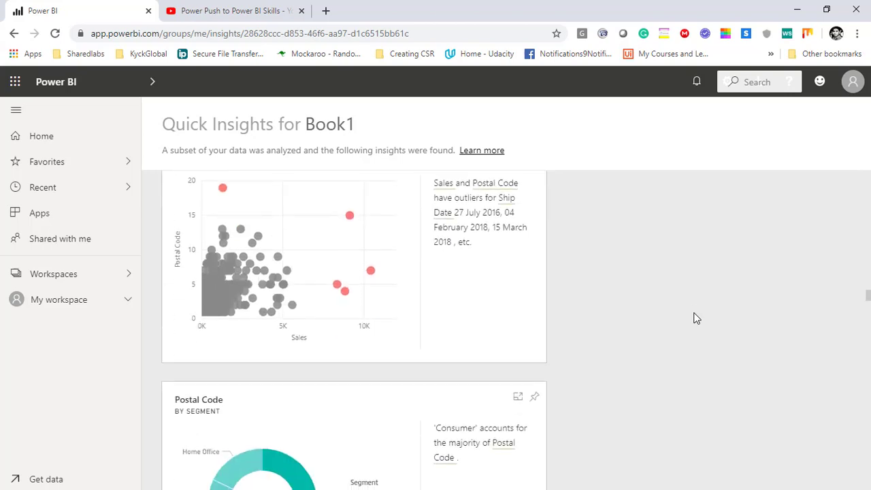
{"action": "scroll", "coordinate": [696, 318], "scroll_direction": "down", "scroll_amount": 4}
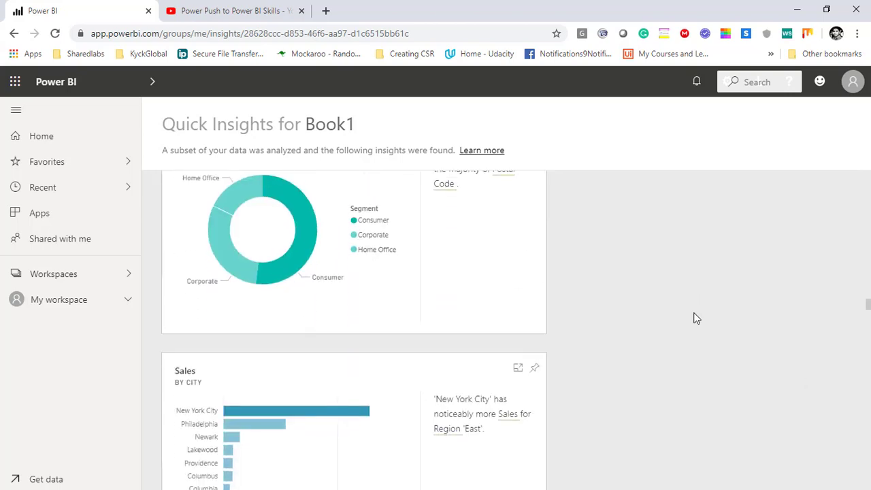
{"action": "scroll", "coordinate": [695, 318], "scroll_direction": "down", "scroll_amount": 1}
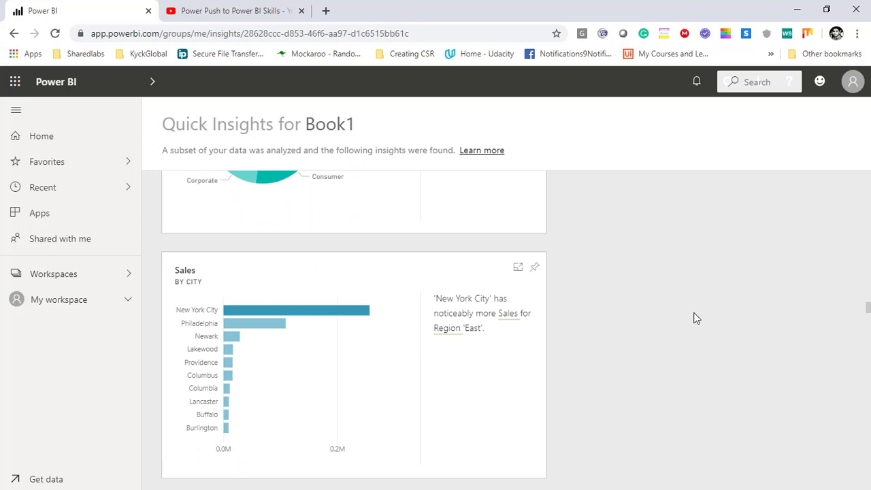
{"action": "left_click", "coordinate": [535, 269]}
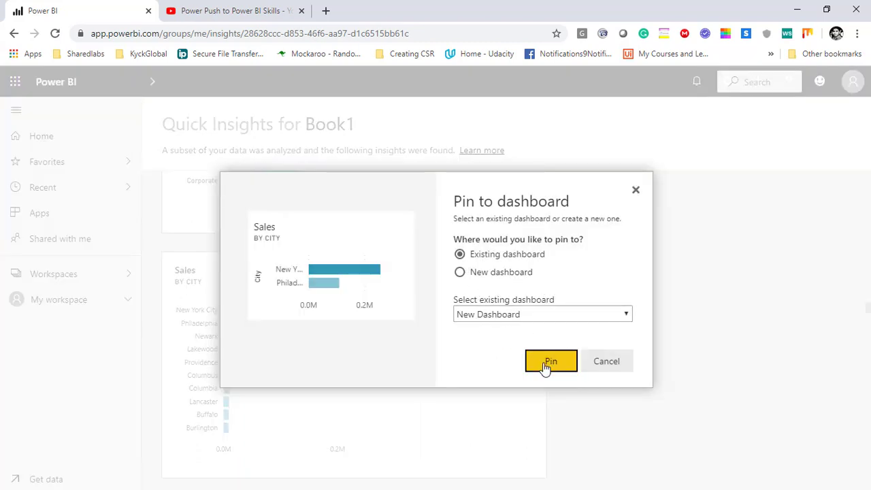
{"action": "left_click", "coordinate": [547, 366]}
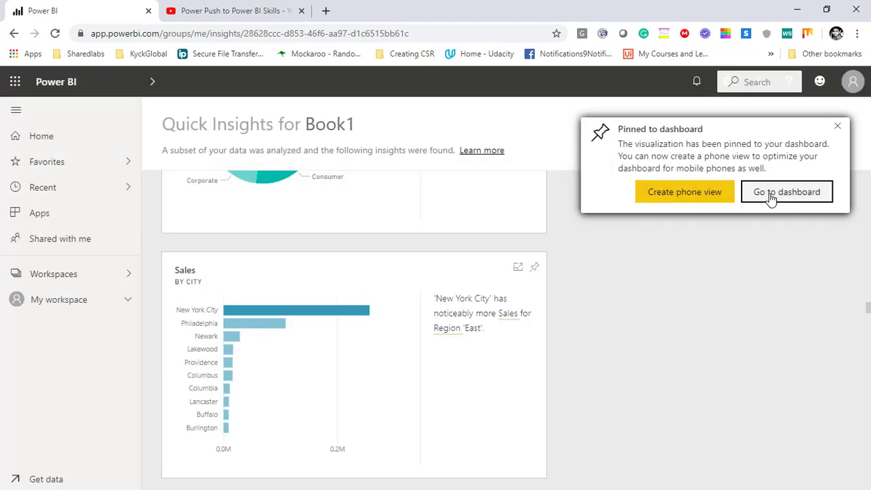
{"action": "left_click", "coordinate": [771, 195]}
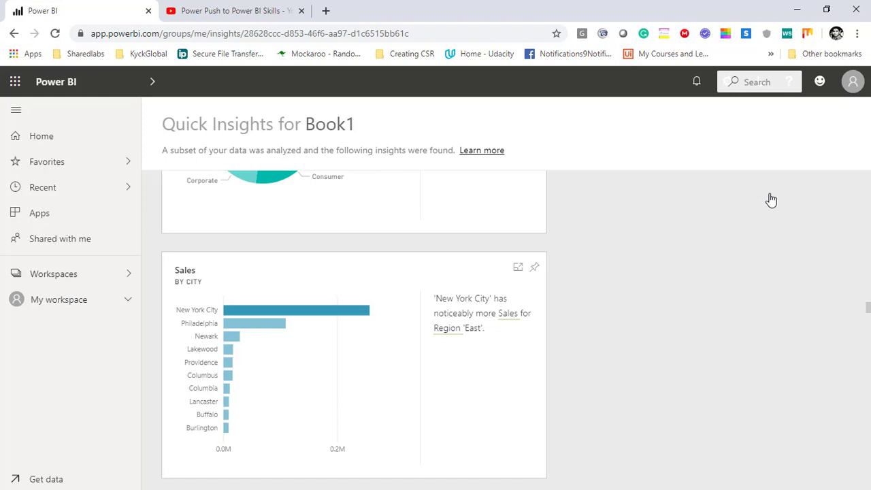
{"action": "scroll", "coordinate": [726, 256], "scroll_direction": "up", "scroll_amount": 10}
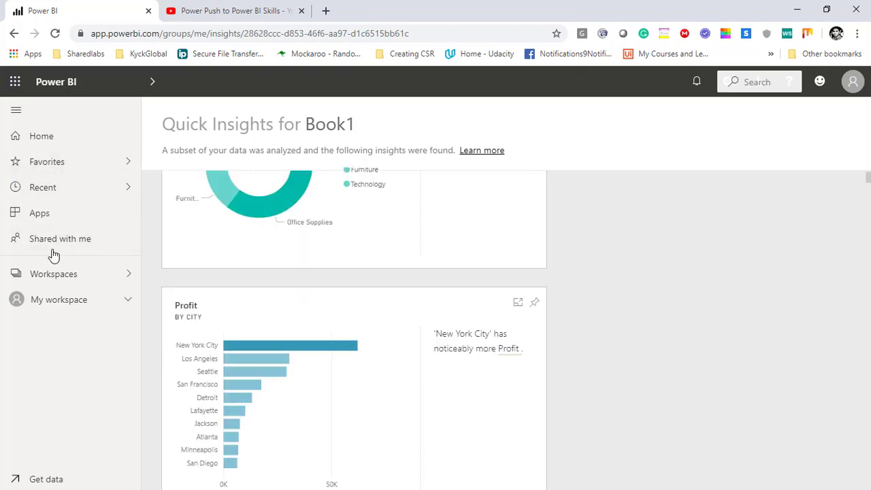
{"action": "left_click", "coordinate": [60, 305]}
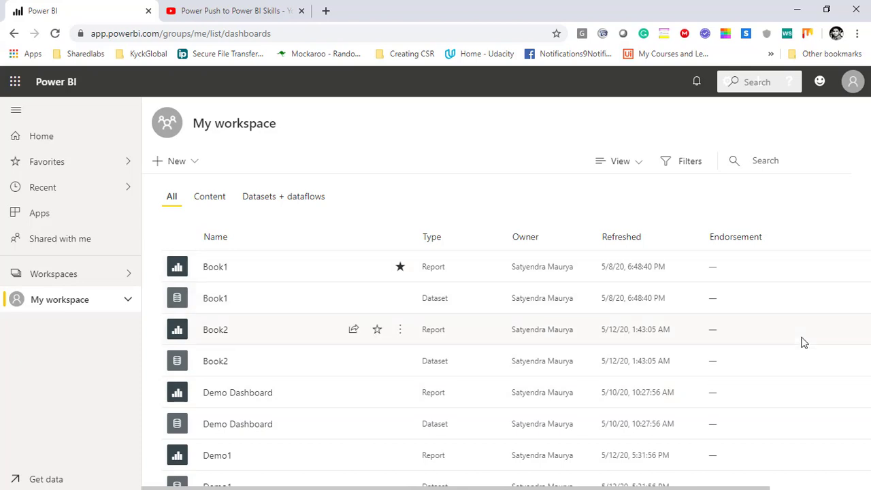
{"action": "scroll", "coordinate": [728, 368], "scroll_direction": "down", "scroll_amount": 1}
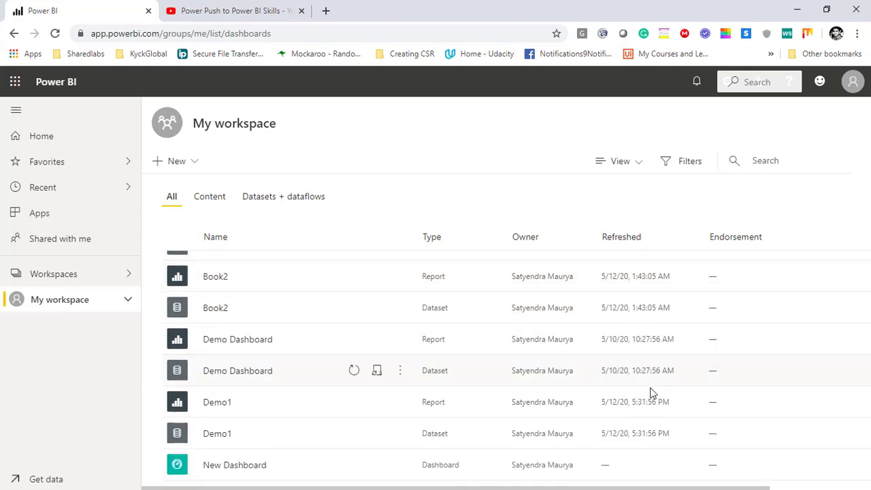
{"action": "left_click", "coordinate": [220, 468]}
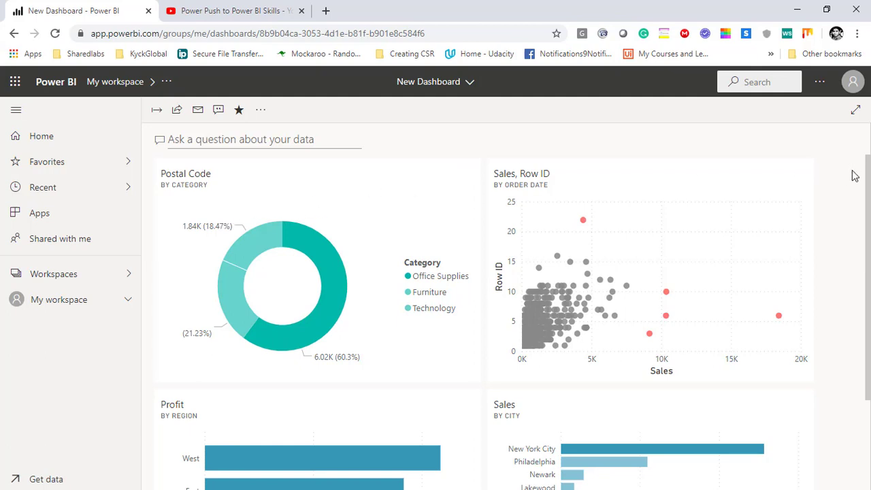
{"action": "scroll", "coordinate": [868, 207], "scroll_direction": "down", "scroll_amount": 2}
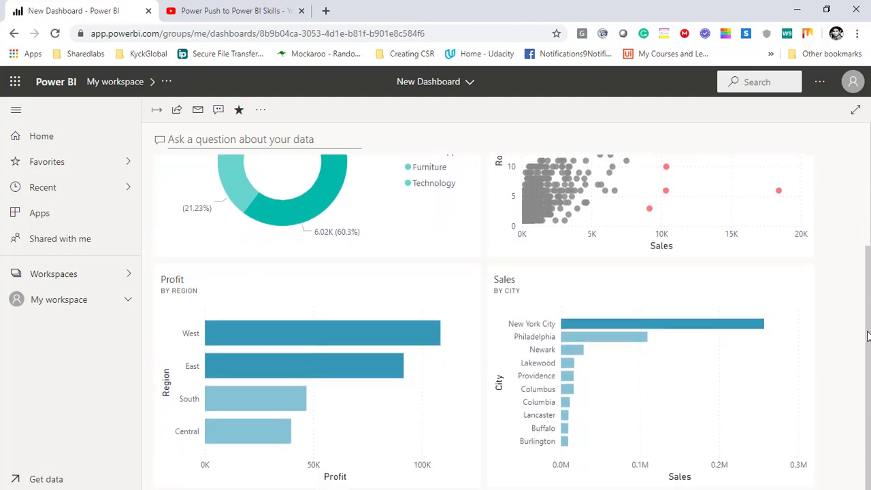
{"action": "scroll", "coordinate": [868, 378], "scroll_direction": "up", "scroll_amount": 2}
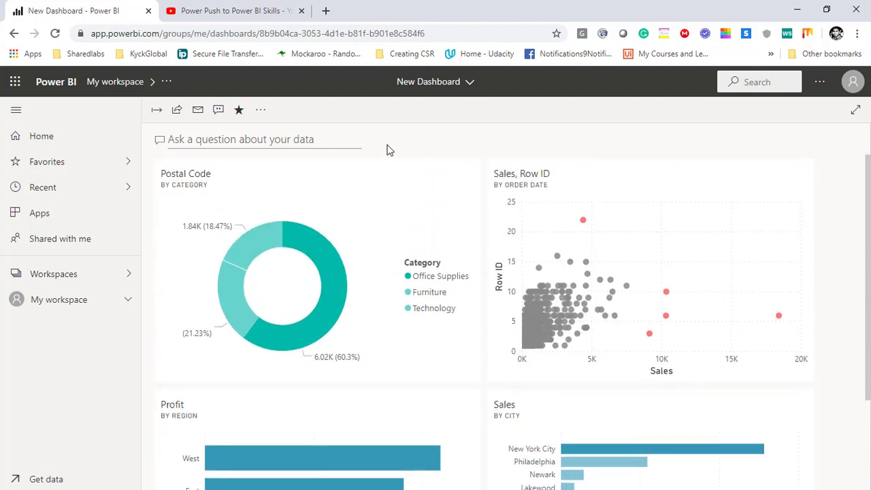
{"action": "left_click", "coordinate": [856, 111]}
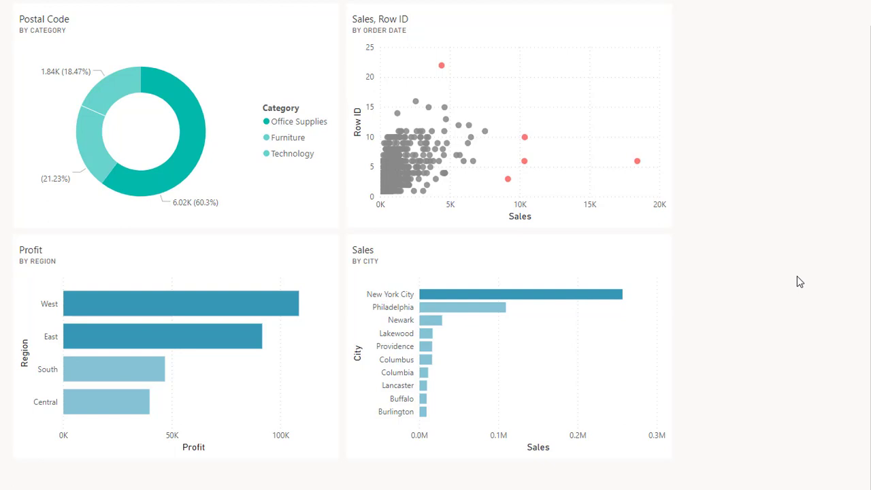
{"action": "key", "text": "Escape"}
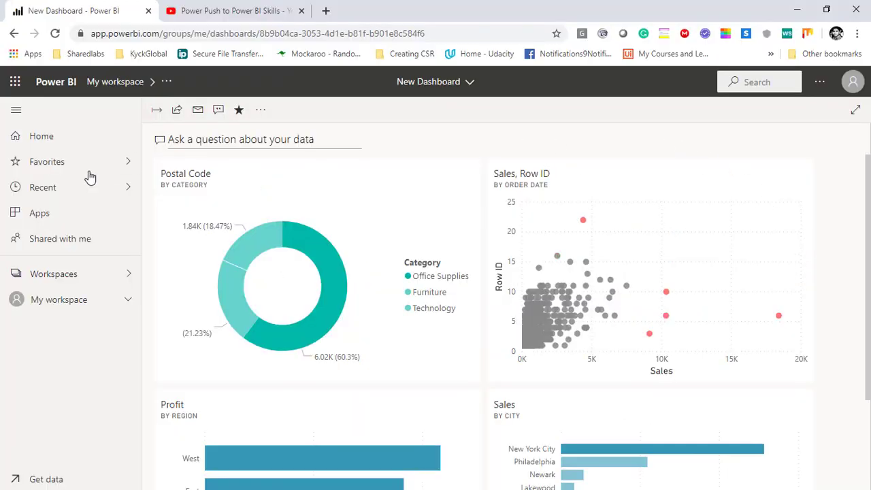
Create a new report from the Book2 dataset in My workspace.
{"action": "left_click", "coordinate": [54, 305]}
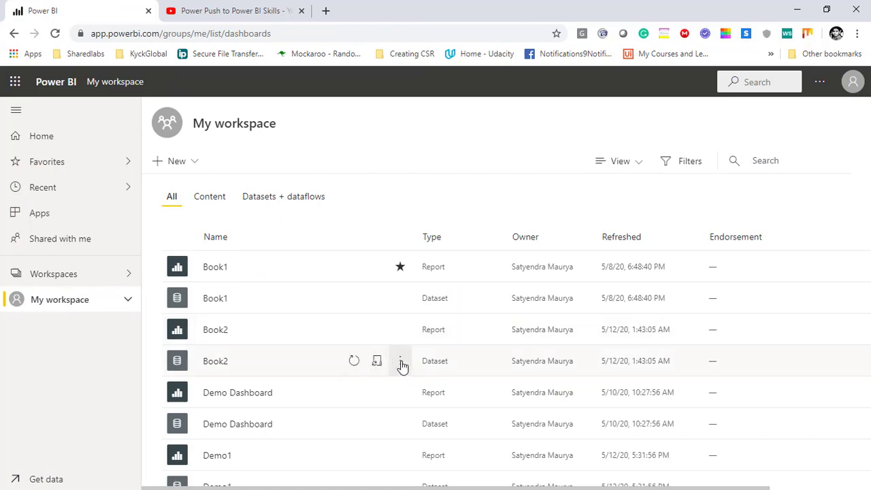
{"action": "left_click", "coordinate": [401, 363]}
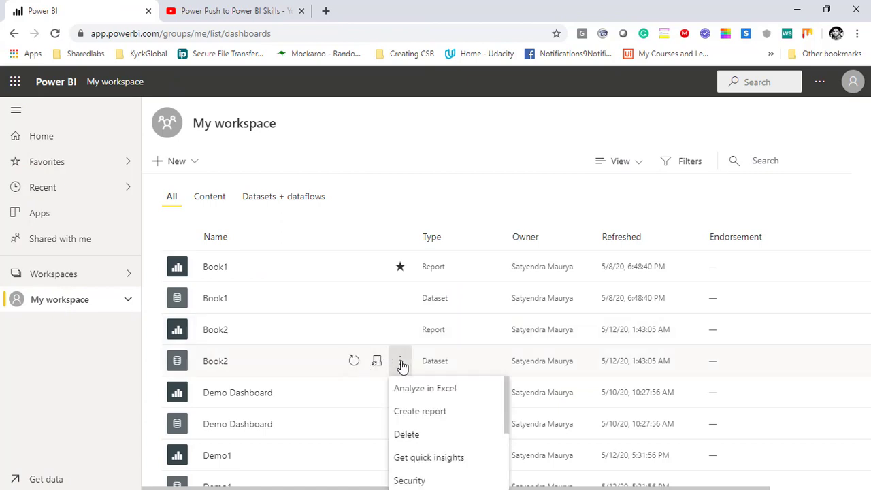
{"action": "left_click", "coordinate": [417, 416]}
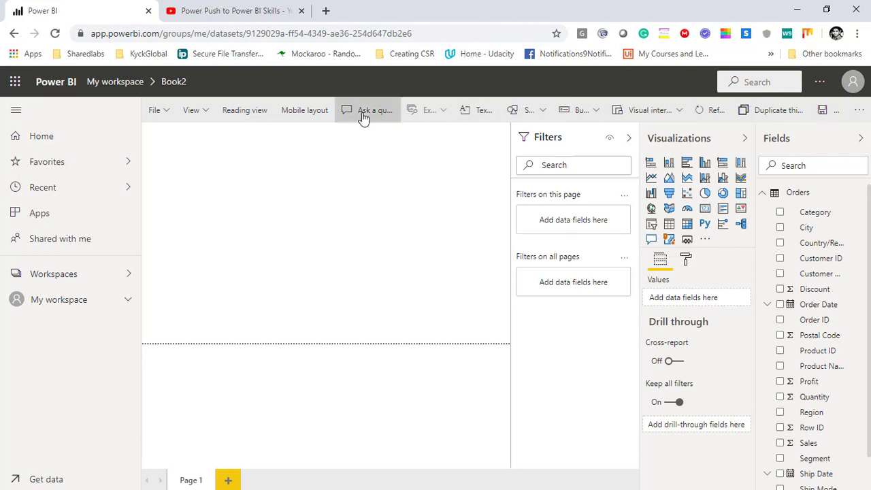
Add a Q&A visual and enlarge it across the top of the canvas.
{"action": "left_click", "coordinate": [364, 117]}
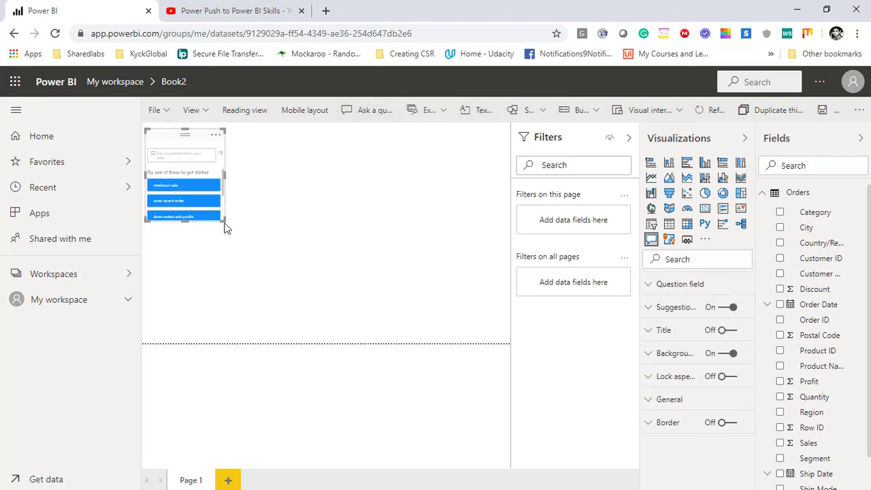
{"action": "left_click_drag", "start_coordinate": [226, 219], "coordinate": [499, 308]}
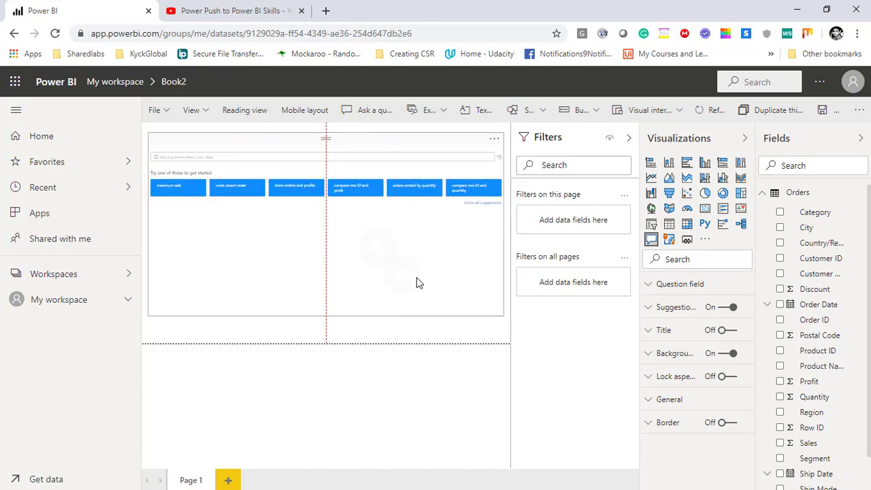
{"action": "scroll", "coordinate": [418, 283], "scroll_direction": "up", "scroll_amount": 5}
{"action": "scroll", "coordinate": [419, 282], "scroll_direction": "down", "scroll_amount": 5}
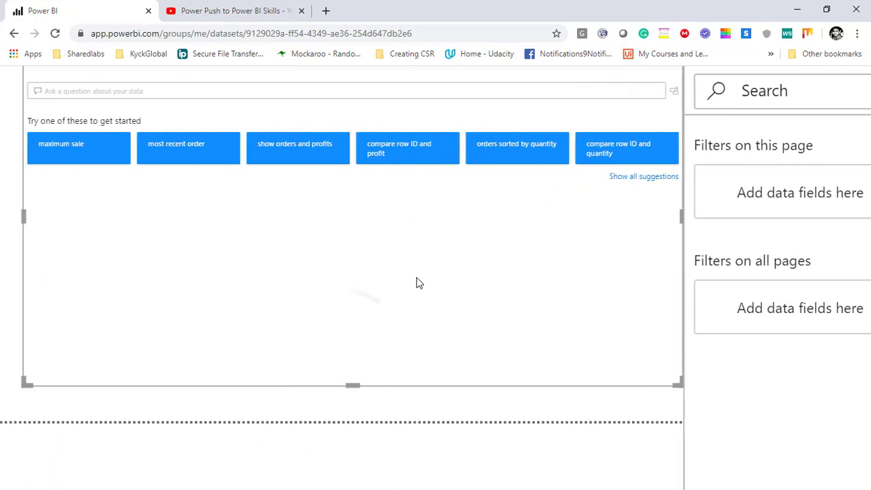
{"action": "left_click", "coordinate": [169, 103]}
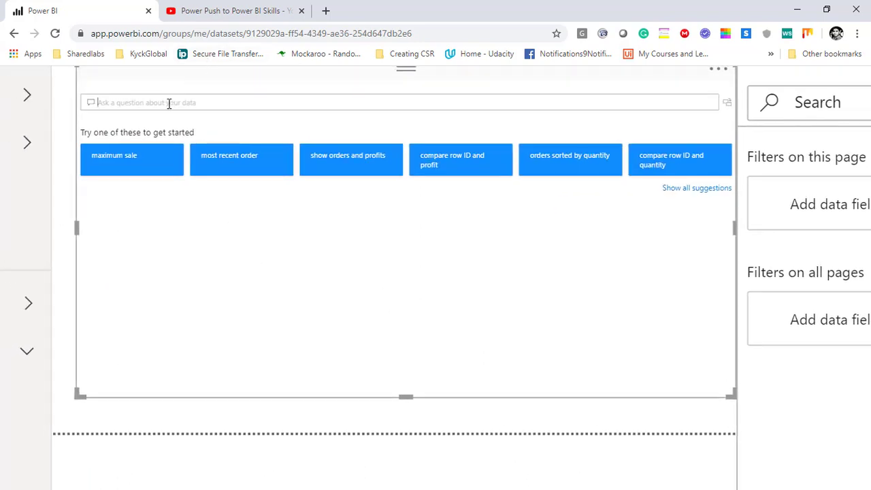
{"action": "type", "text": "Top 10"}
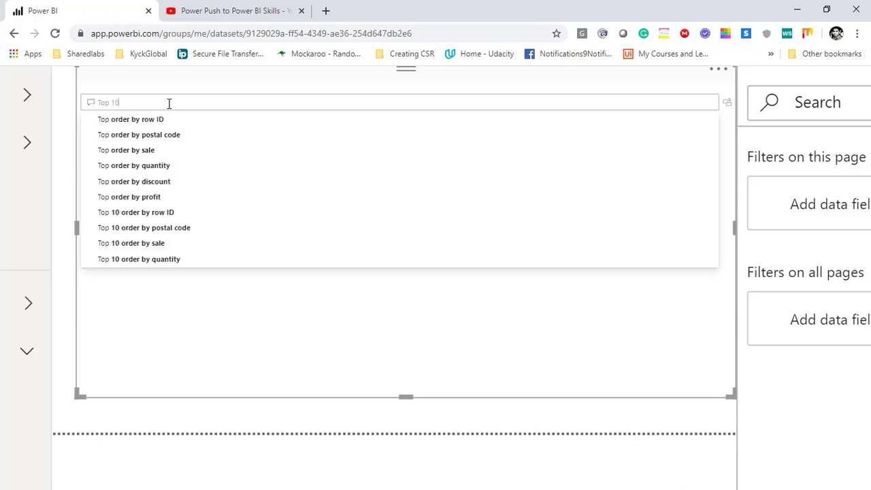
{"action": "type", "text": " product"}
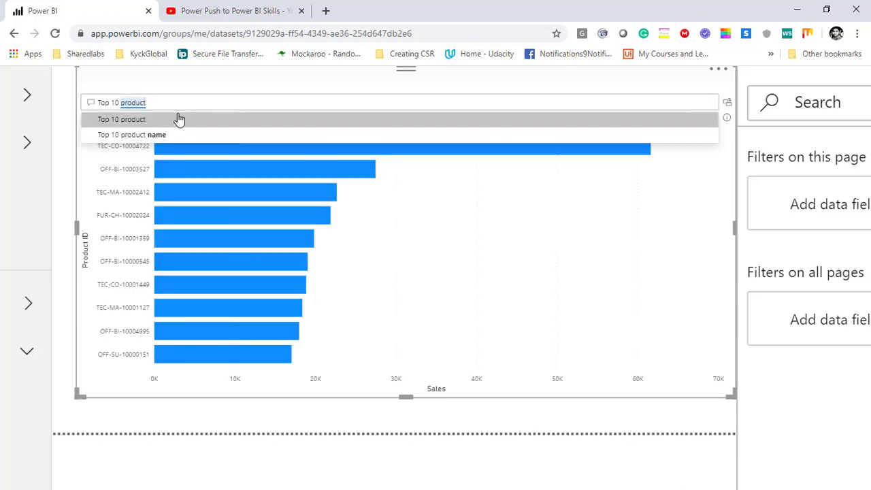
{"action": "type", "text": " y"}
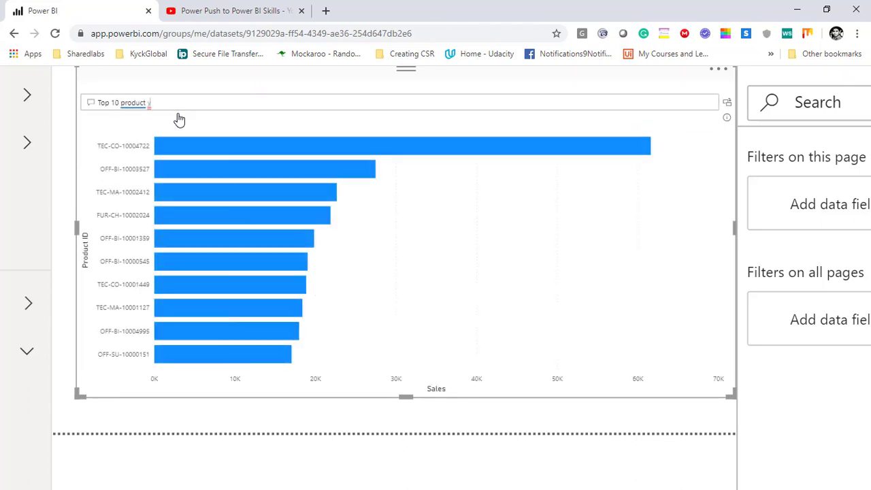
{"action": "type", "text": "yProfit"}
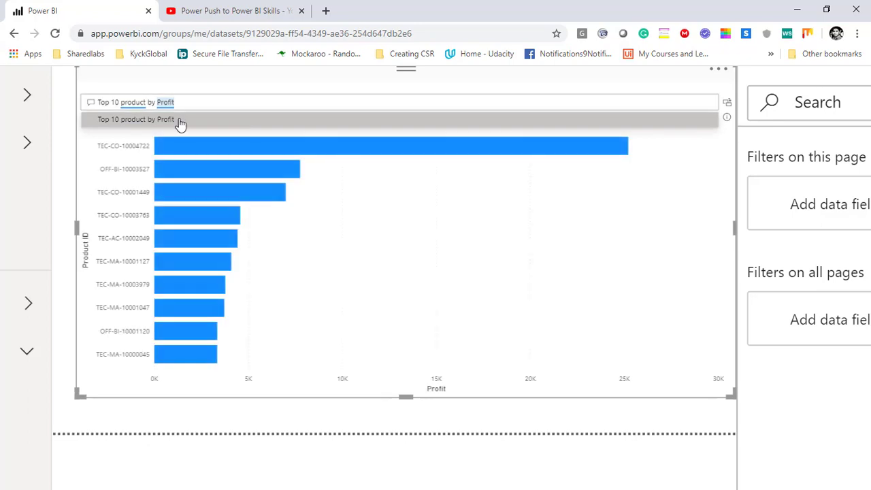
{"action": "left_click", "coordinate": [180, 124]}
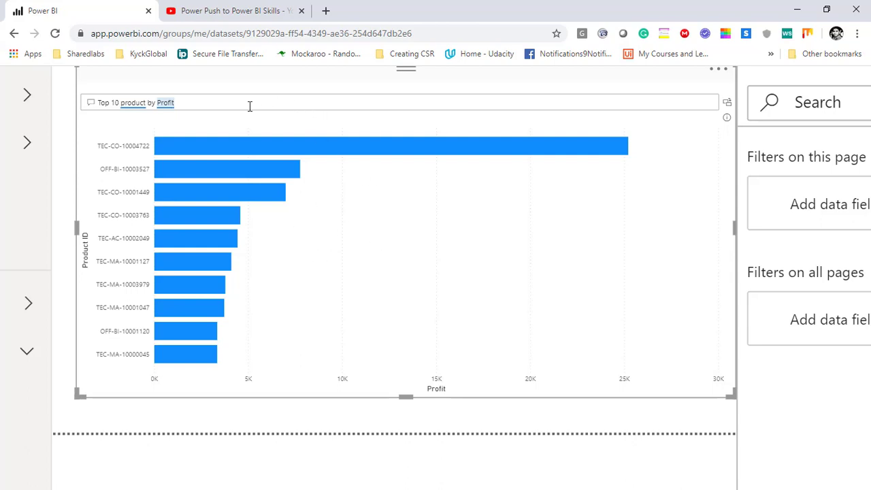
{"action": "key", "text": "BackSpace"}
{"action": "key", "text": "BackSpace"}
{"action": "key", "text": "BackSpace"}
{"action": "key", "text": "BackSpace"}
{"action": "key", "text": "BackSpace"}
{"action": "key", "text": "BackSpace"}
{"action": "key", "text": "BackSpace"}
{"action": "key", "text": "BackSpace"}
{"action": "key", "text": "BackSpace"}
{"action": "key", "text": "BackSpace"}
{"action": "key", "text": "BackSpace"}
{"action": "key", "text": "BackSpace"}
{"action": "key", "text": "BackSpace"}
{"action": "key", "text": "BackSpace"}
{"action": "key", "text": "BackSpace"}
{"action": "key", "text": "BackSpace"}
{"action": "key", "text": "BackSpace"}
{"action": "key", "text": "BackSpace"}
{"action": "key", "text": "BackSpace"}
{"action": "key", "text": "BackSpace"}
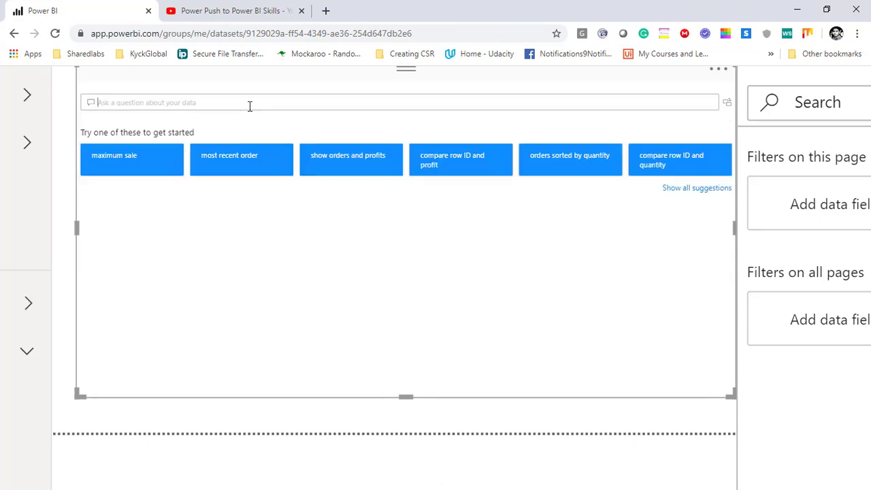
Ask the Q&A visual 'pie chart for region and sales' and accept the suggestion.
{"action": "type", "text": "pie ch"}
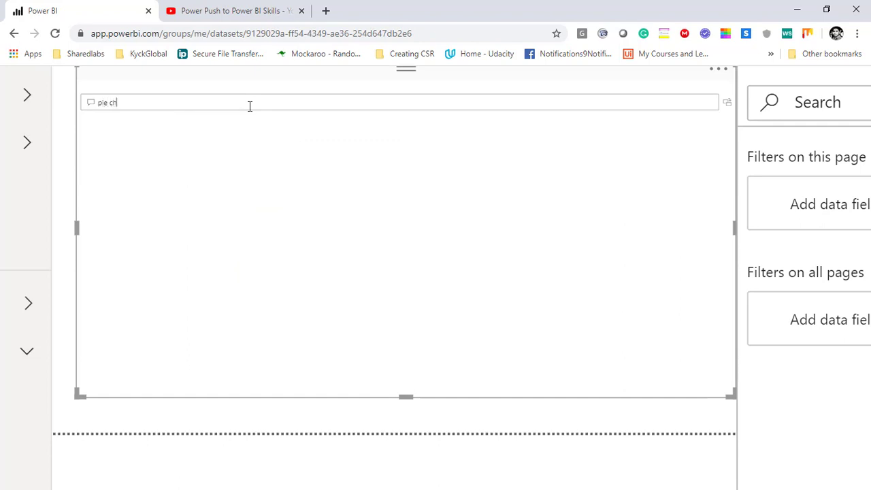
{"action": "type", "text": "art for region and sales"}
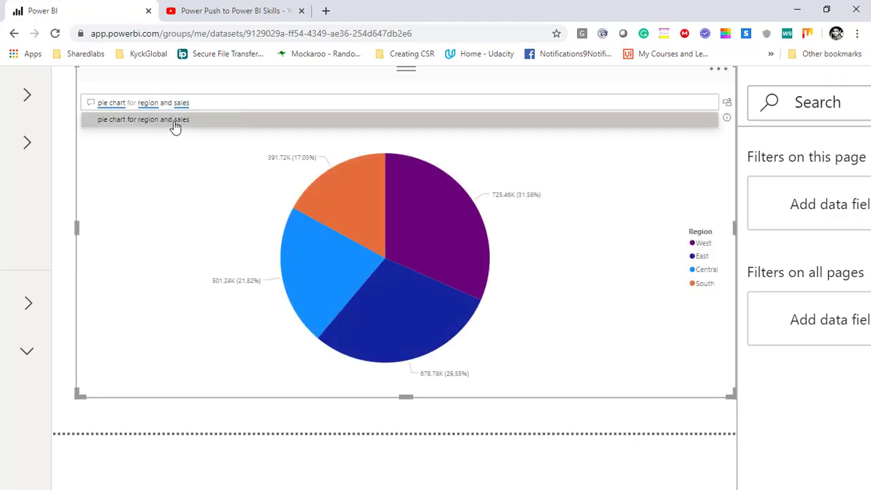
{"action": "left_click", "coordinate": [173, 122]}
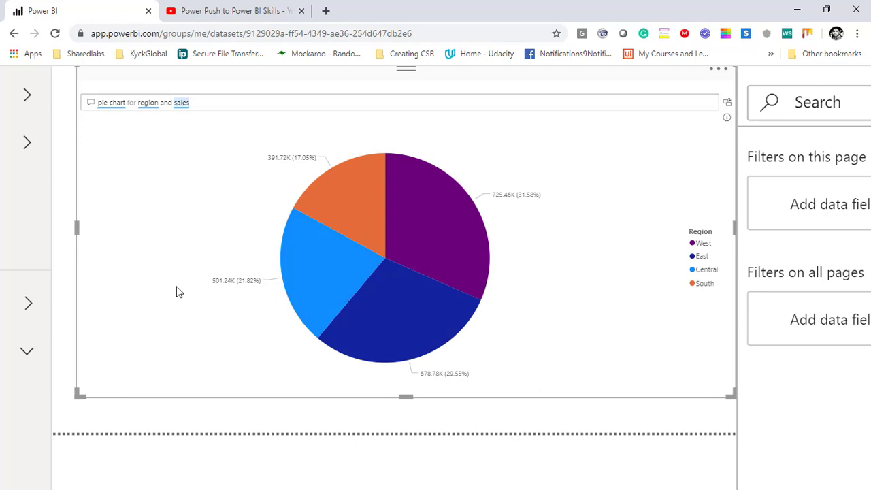